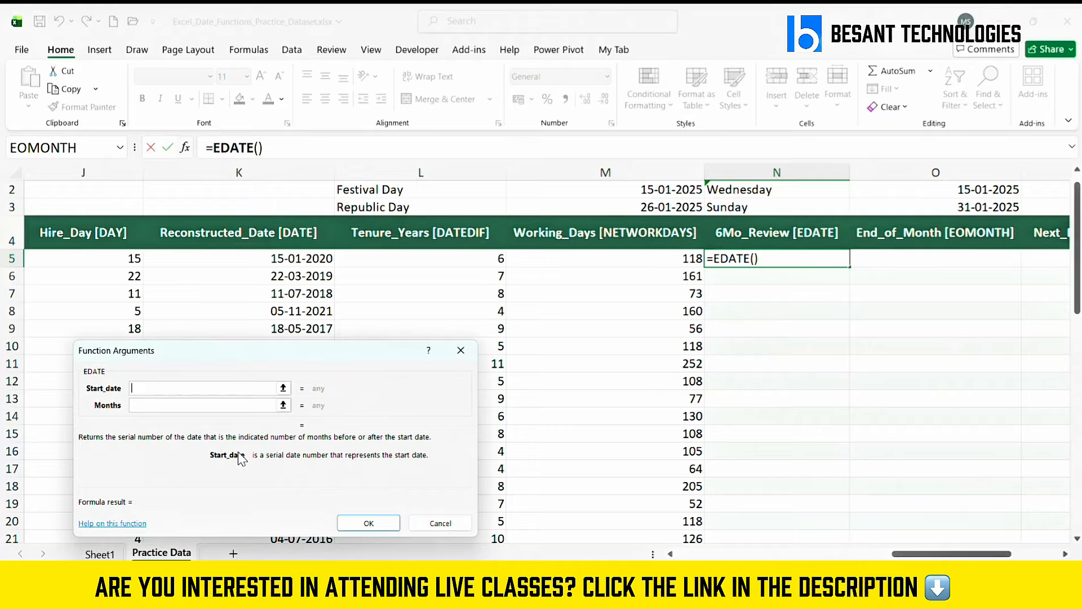
Step: Complete the EDATE formula in N5 with K5 as the start date and 6 as the months
click(192, 404)
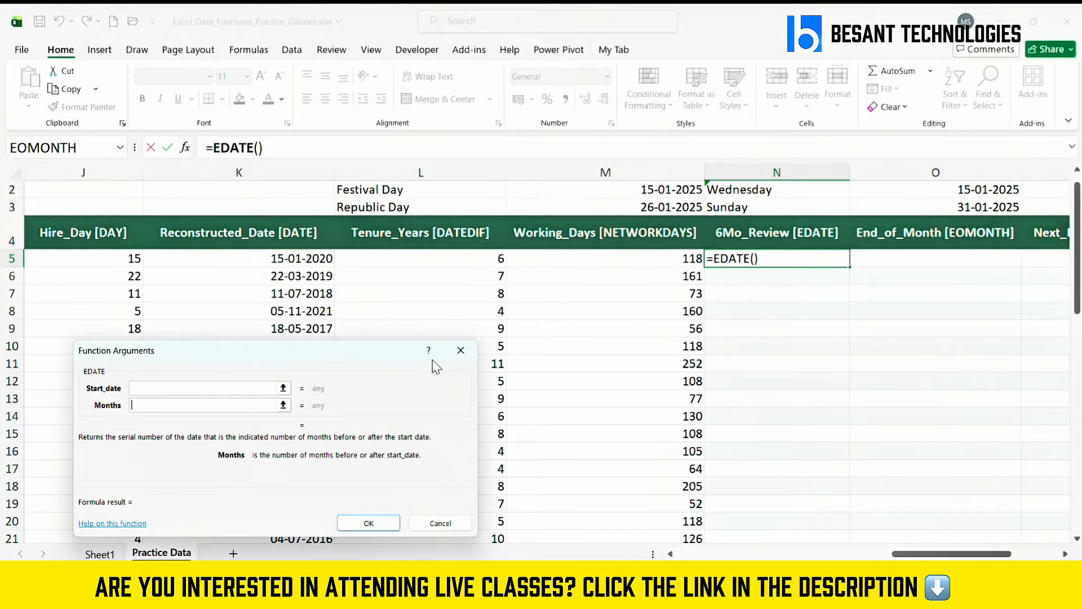
click(278, 261)
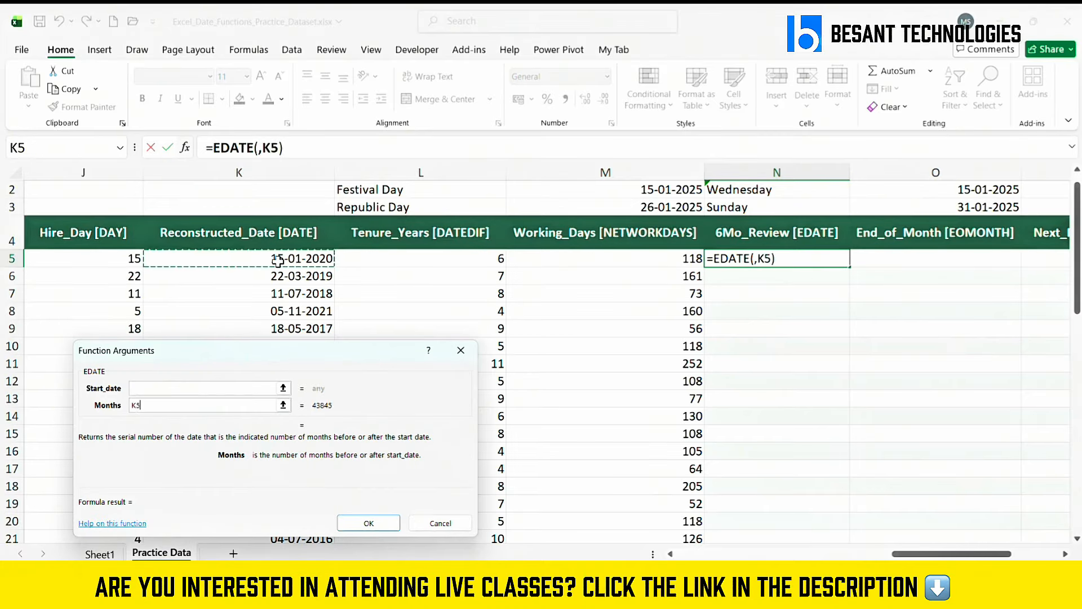
key(BackSpace)
key(BackSpace)
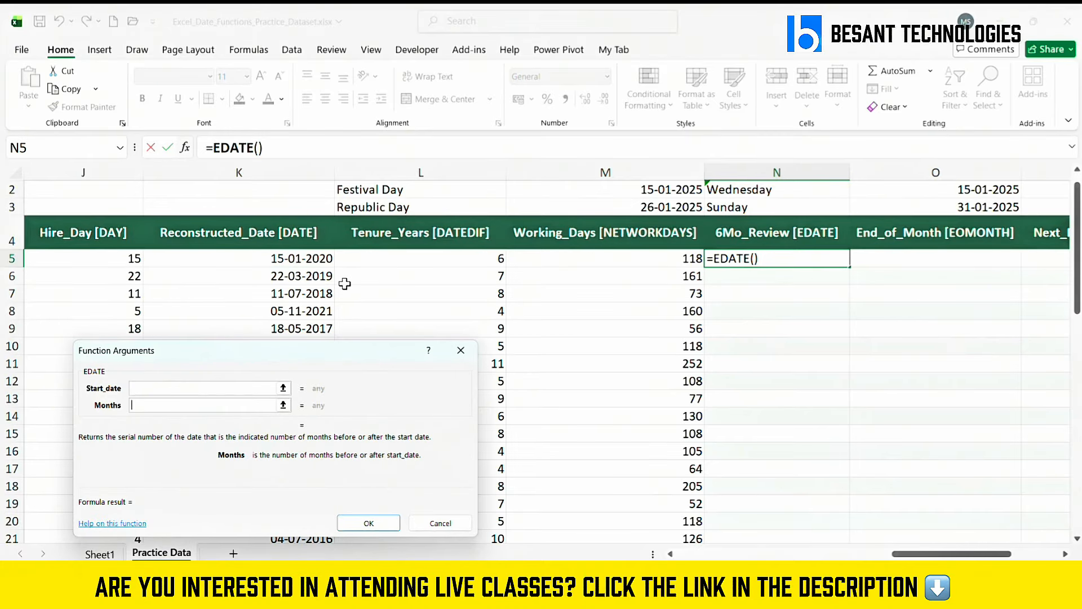
click(186, 388)
click(306, 260)
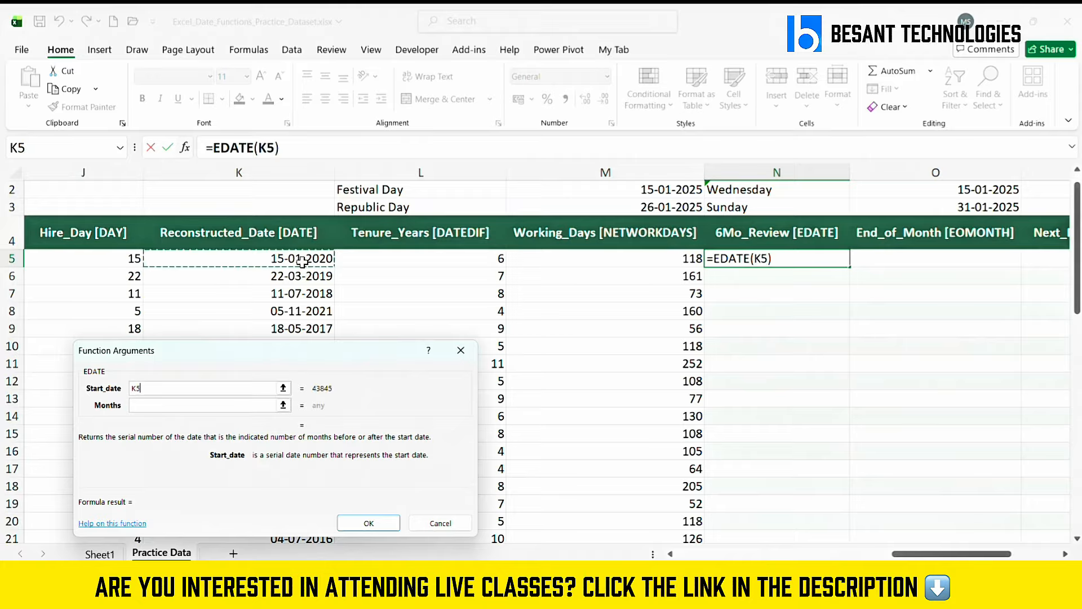
click(177, 405)
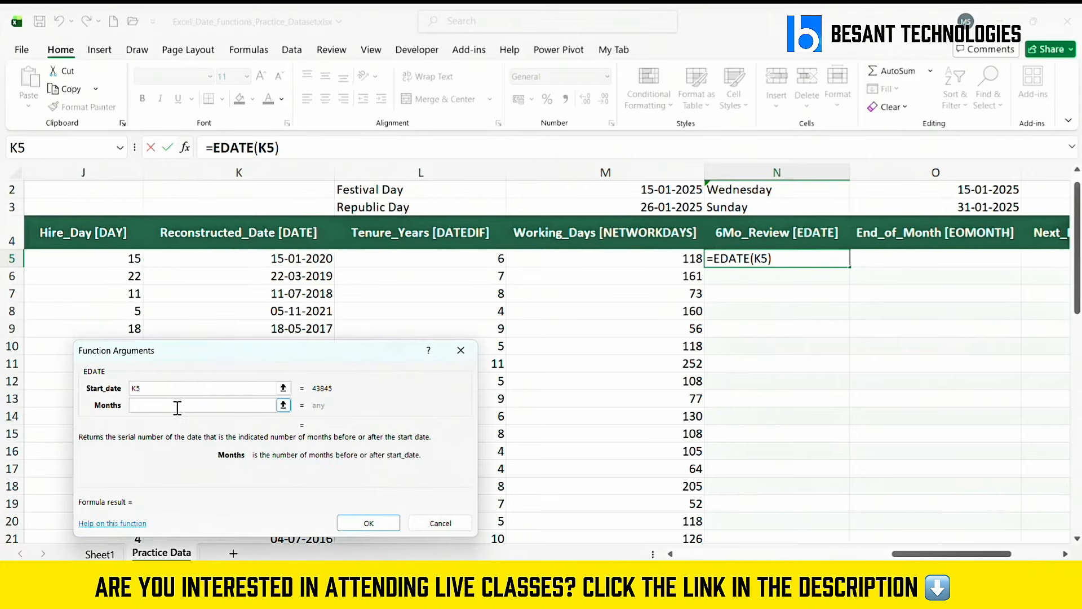
text(6)
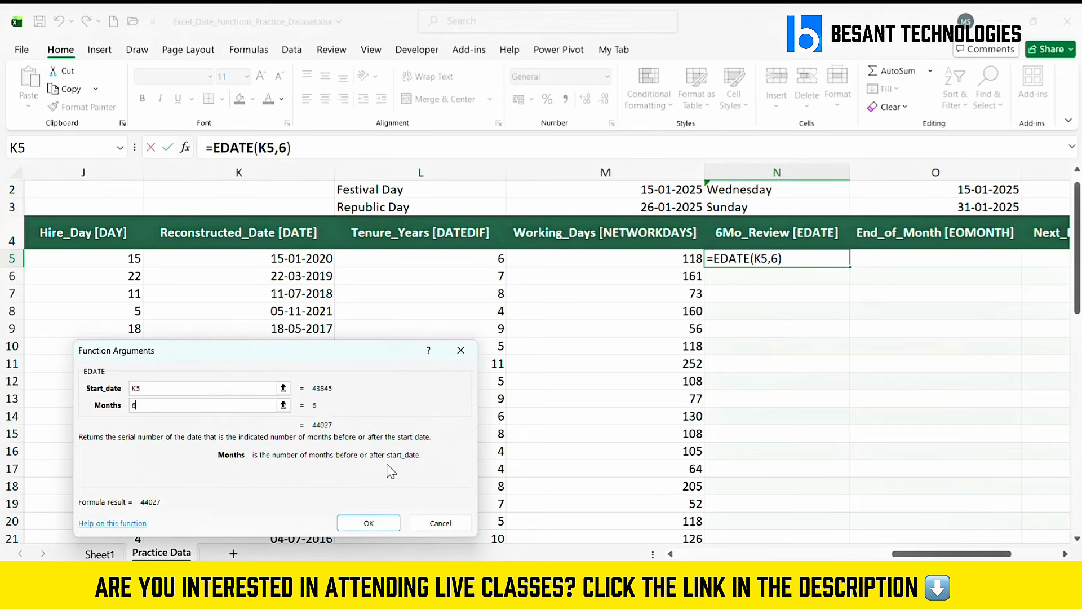
click(383, 522)
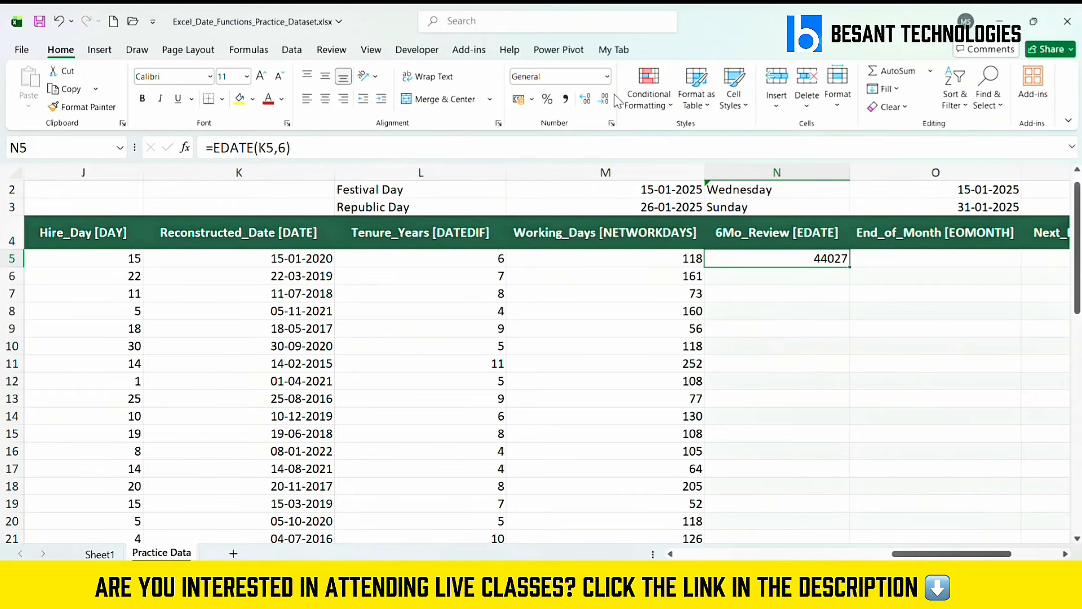
Step: Format N5 as Short Date and fill its formula down the 6Mo_Review column
click(607, 76)
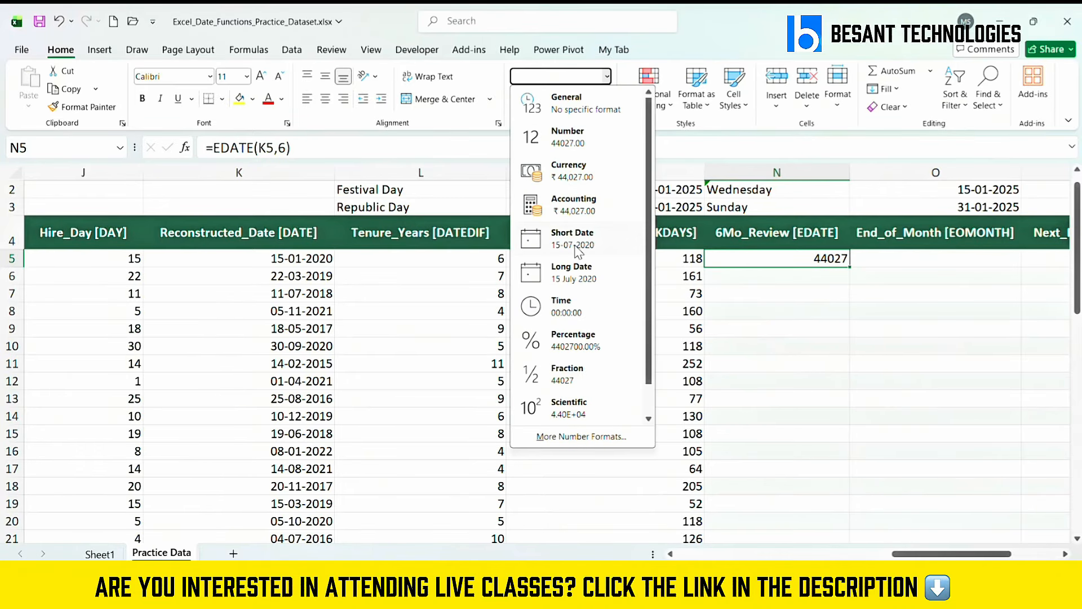
click(575, 244)
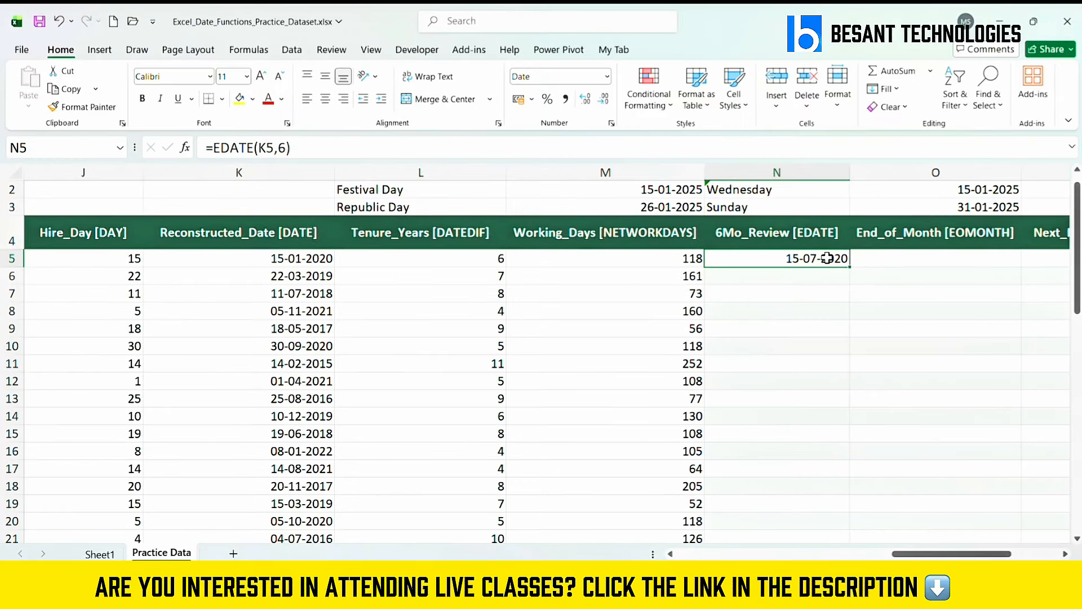
double_click(850, 266)
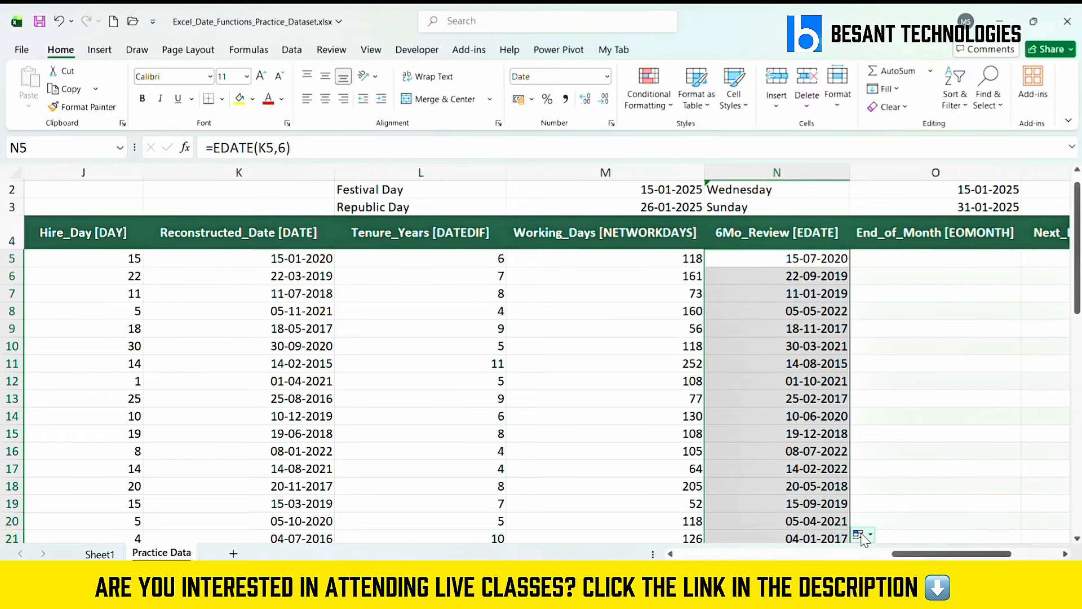
Step: Enter an EOMONTH formula in O5 with N5 as the start date and 0 as the months
click(905, 262)
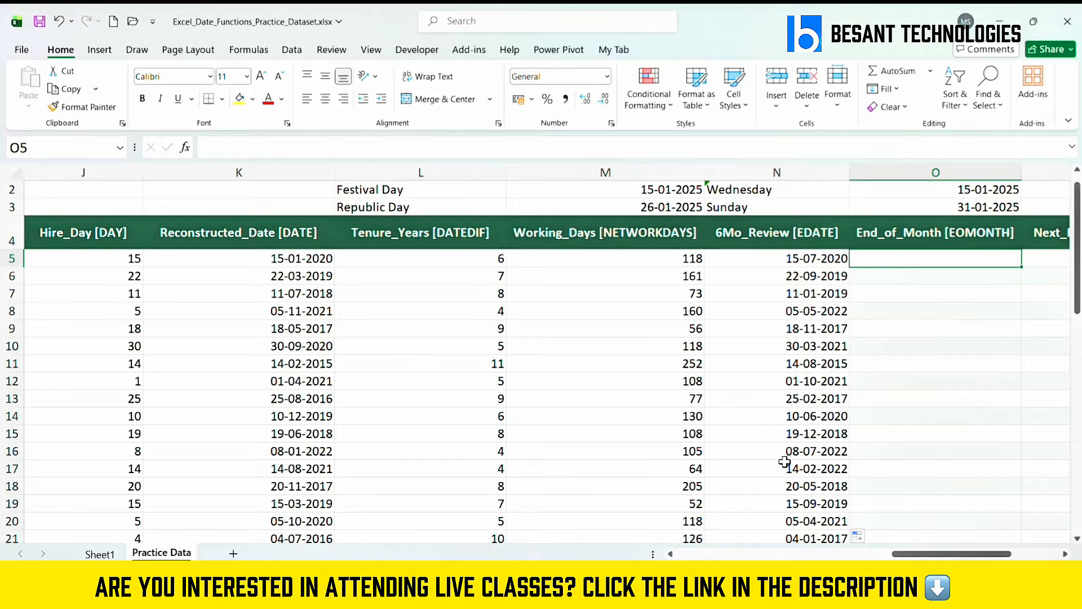
text(=eom)
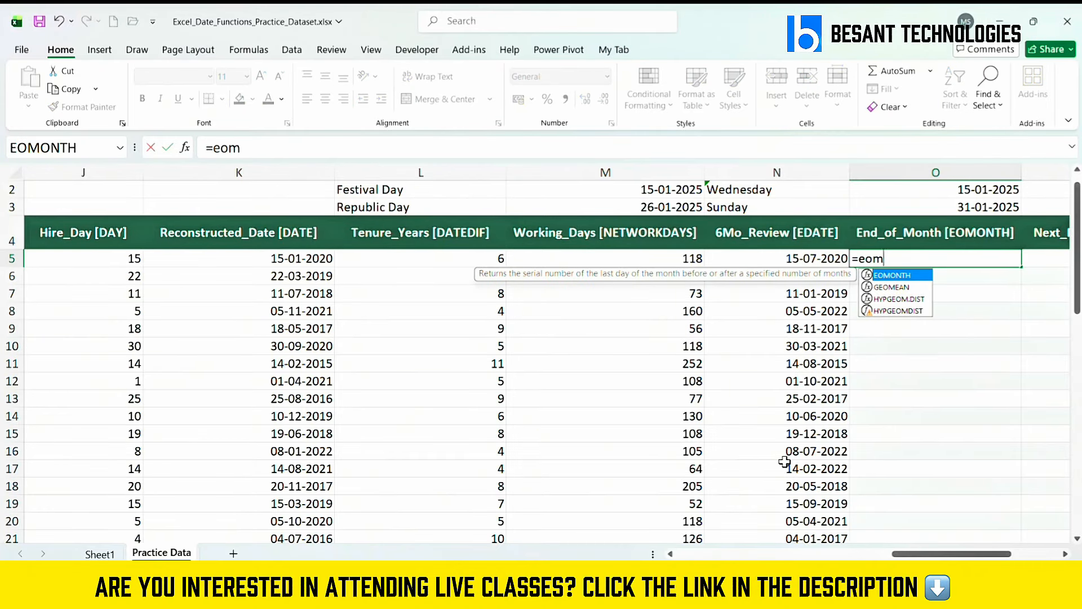
key(Tab)
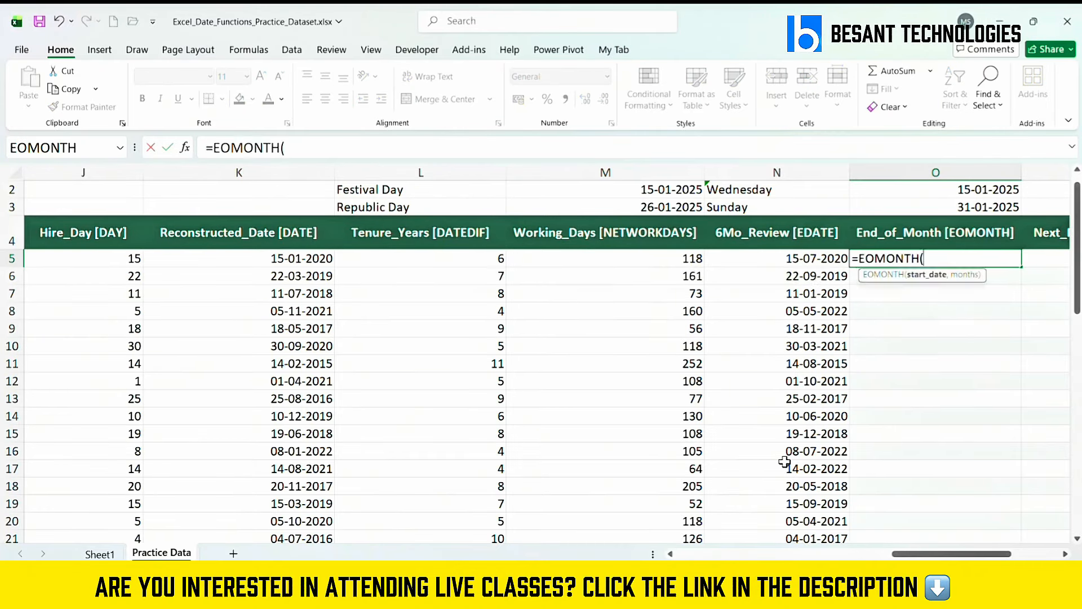
click(186, 149)
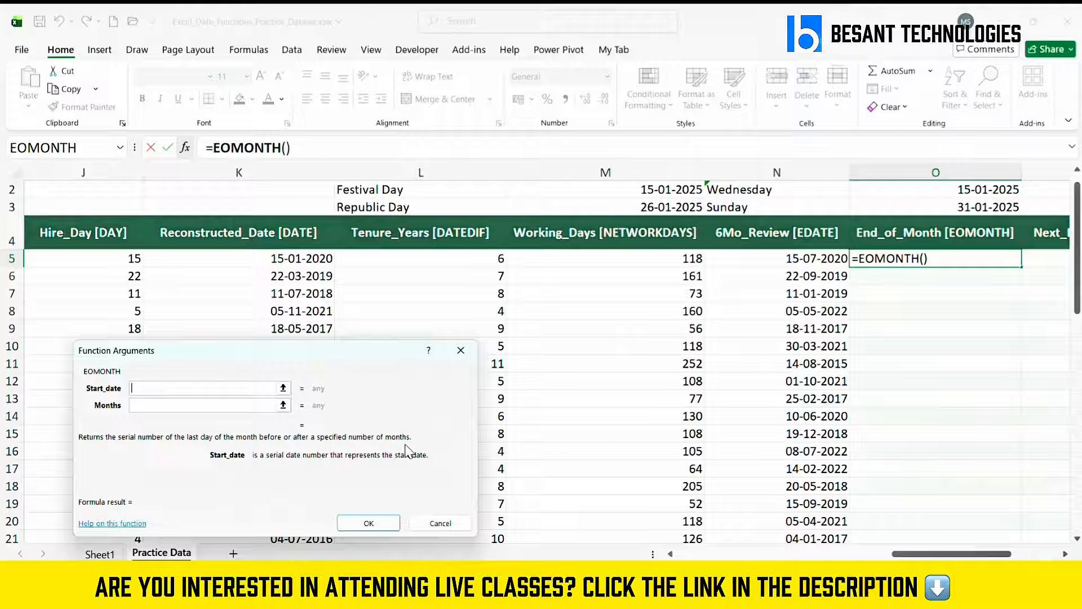
click(773, 259)
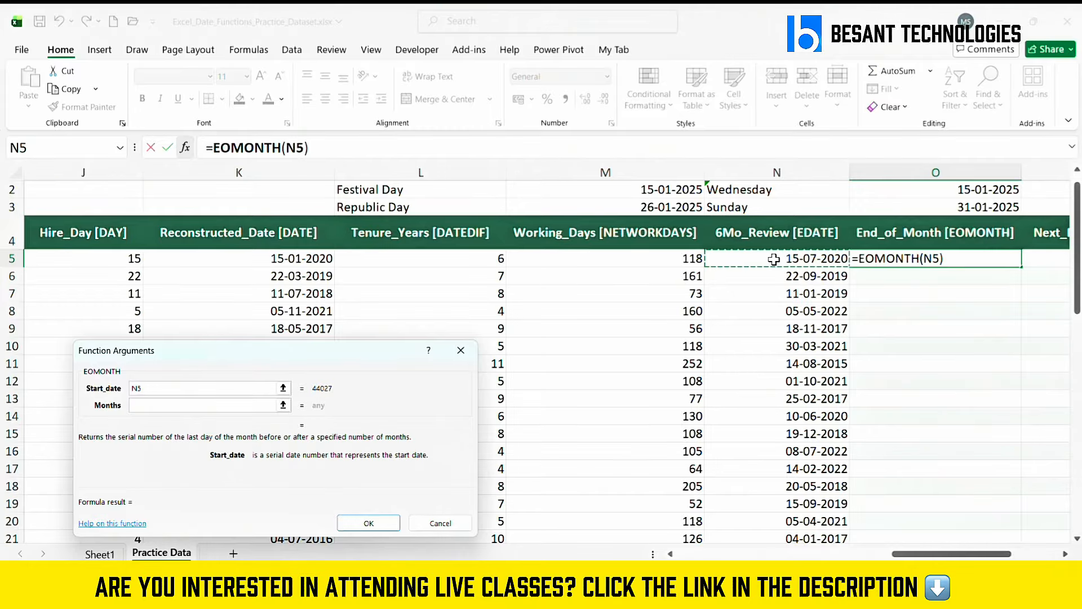
click(234, 406)
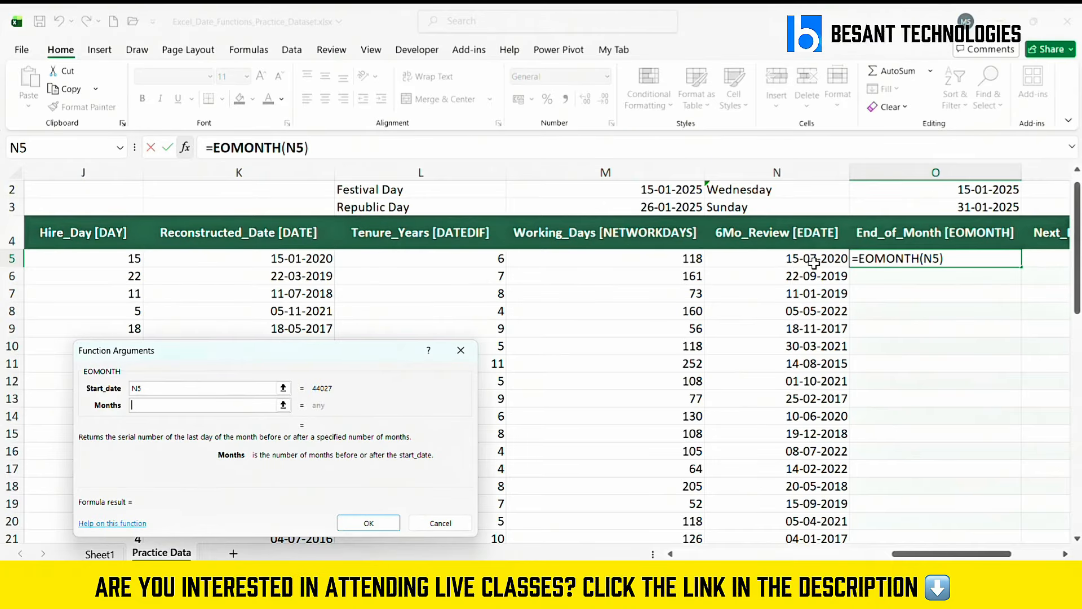
text(0)
key(Return)
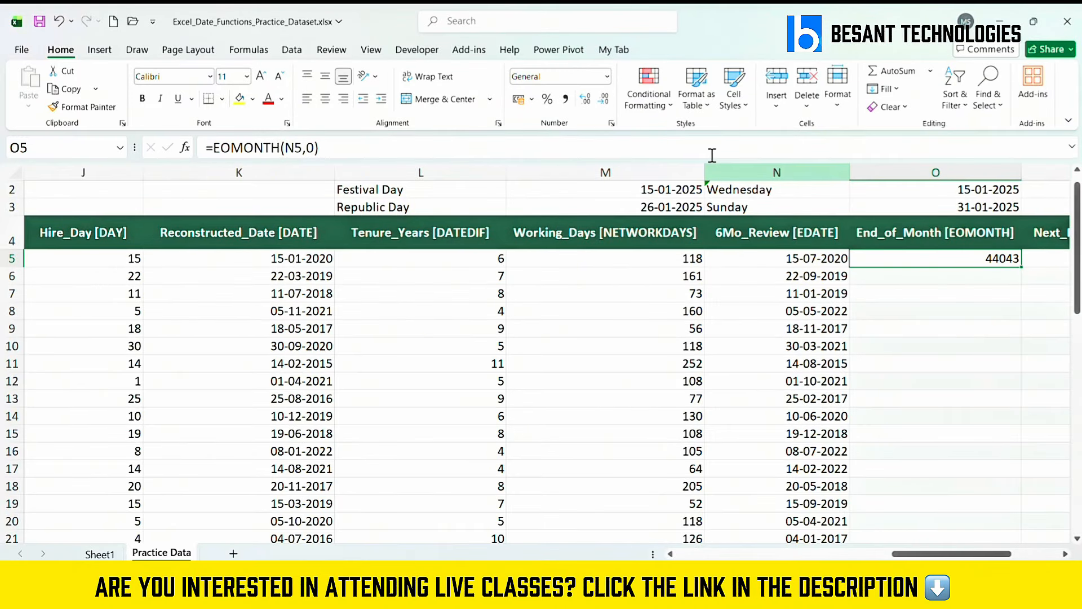
Step: Format O5 as Short Date and fill its formula down the End_of_Month column
click(606, 79)
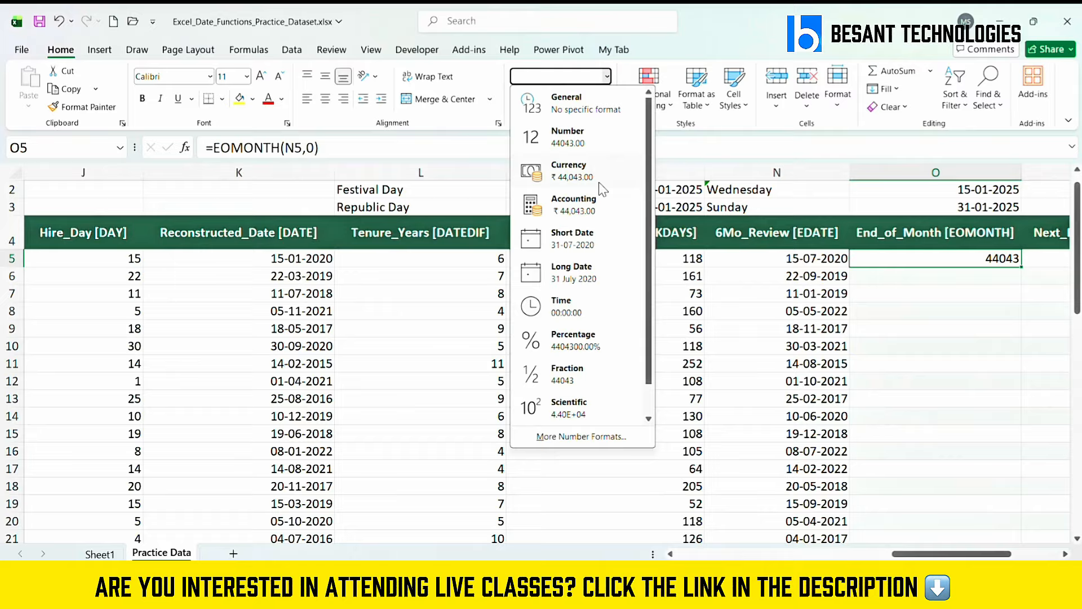
click(570, 248)
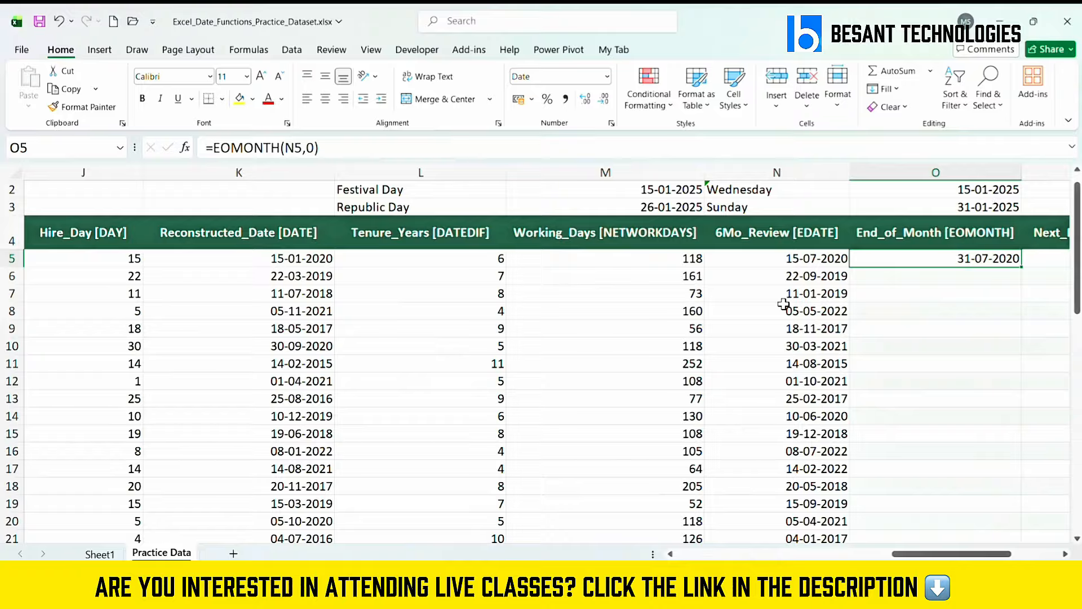
double_click(1023, 265)
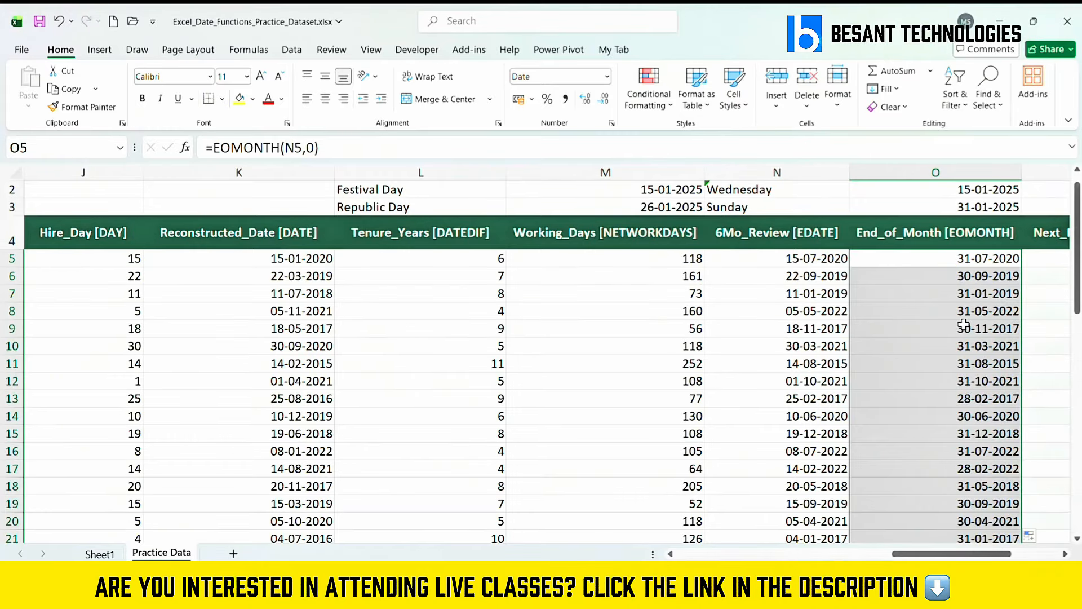
Step: Change the months argument of the EOMONTH formula in O5 to -1 and fill it down the End_of_Month column
click(953, 275)
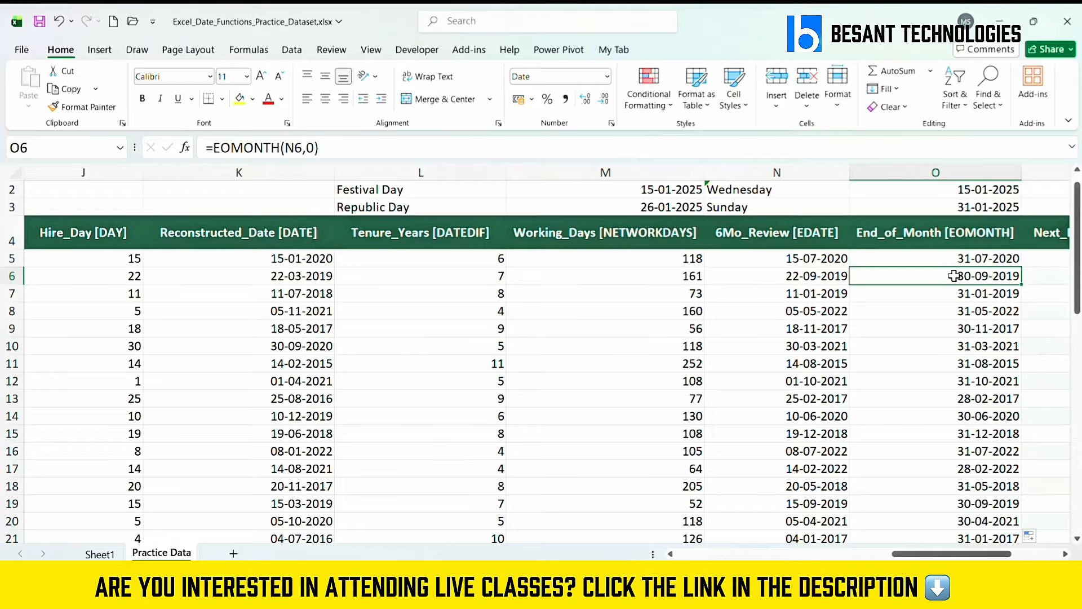
key(Up)
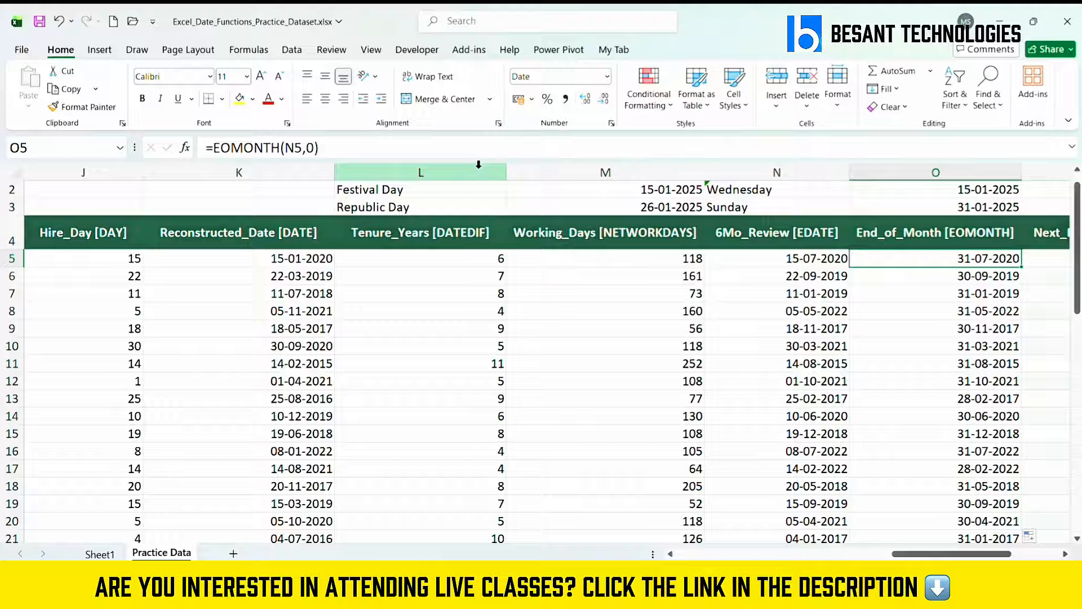
click(369, 148)
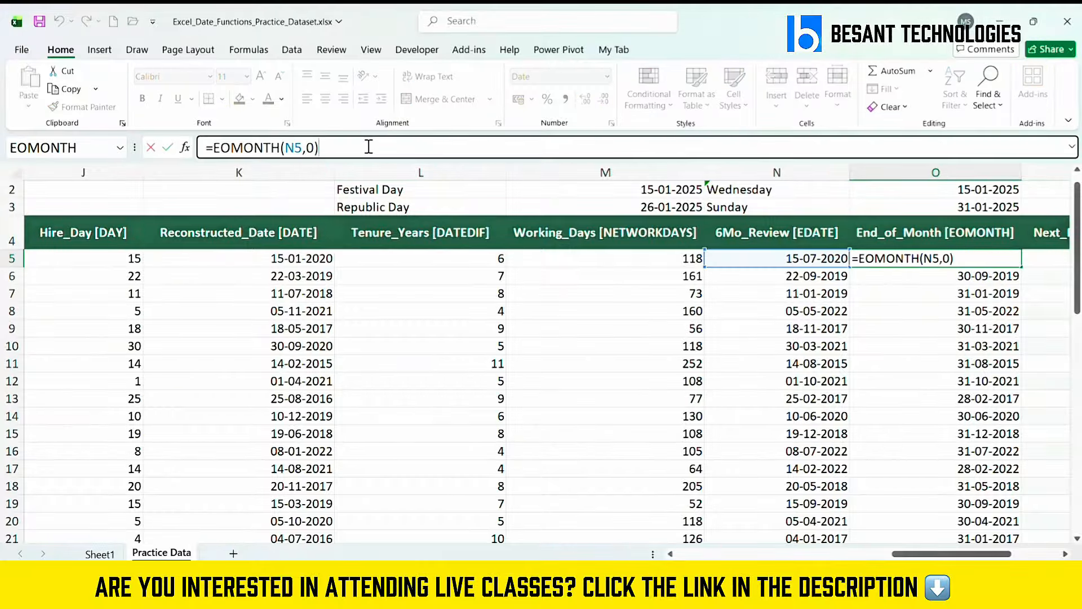
key(BackSpace)
key(BackSpace)
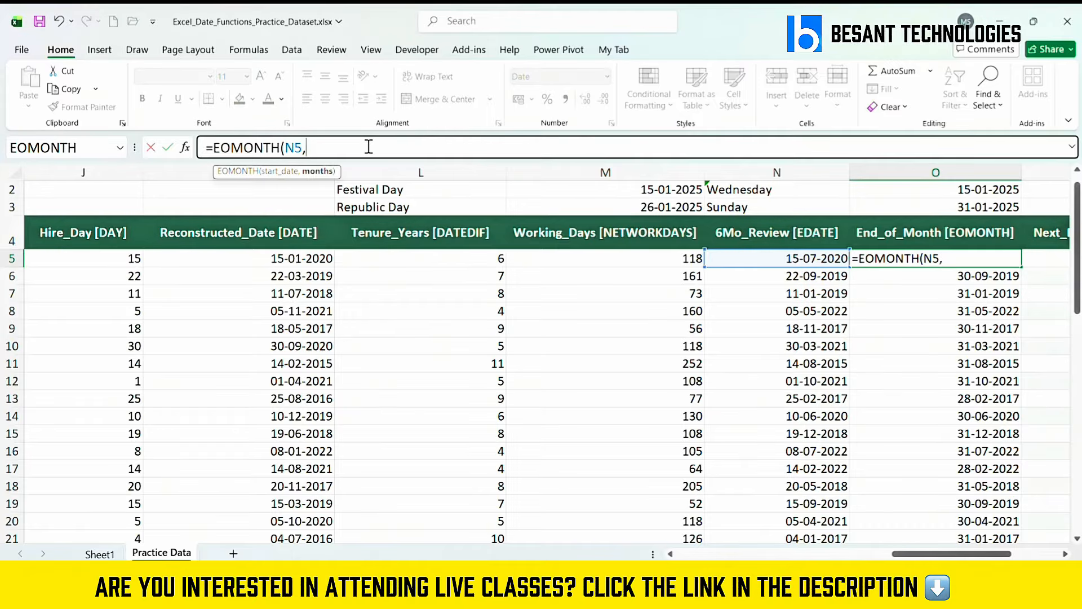
text(-q)
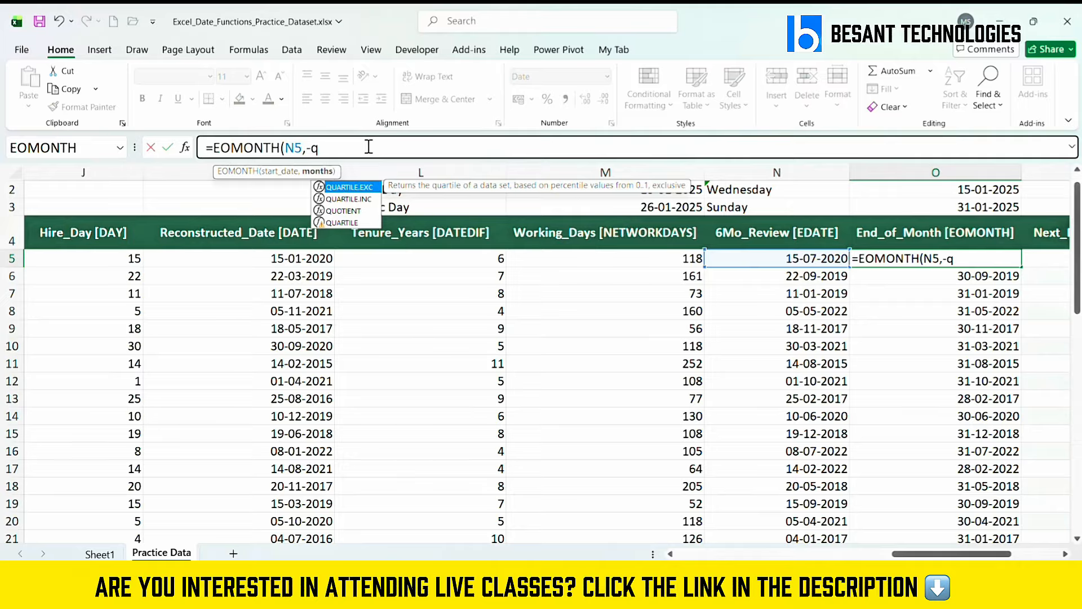
key(BackSpace)
text(1)
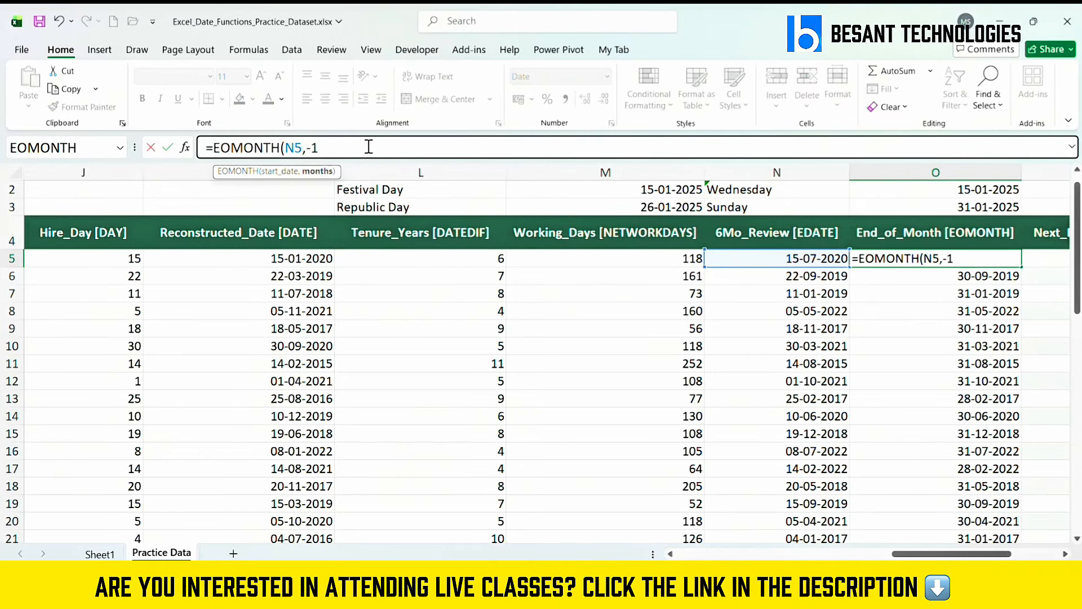
text())
key(Return)
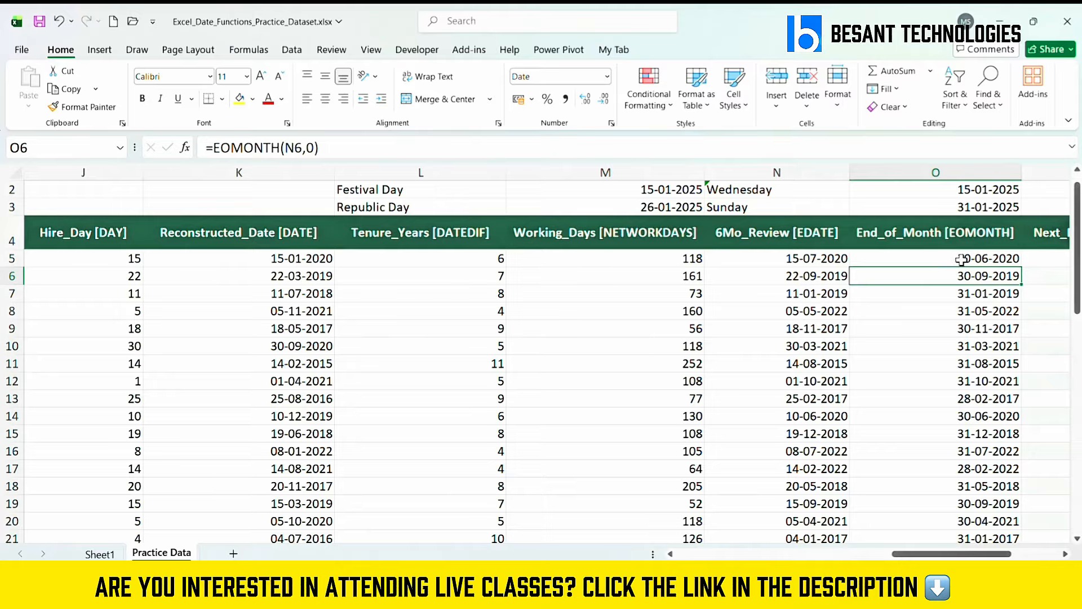
click(930, 261)
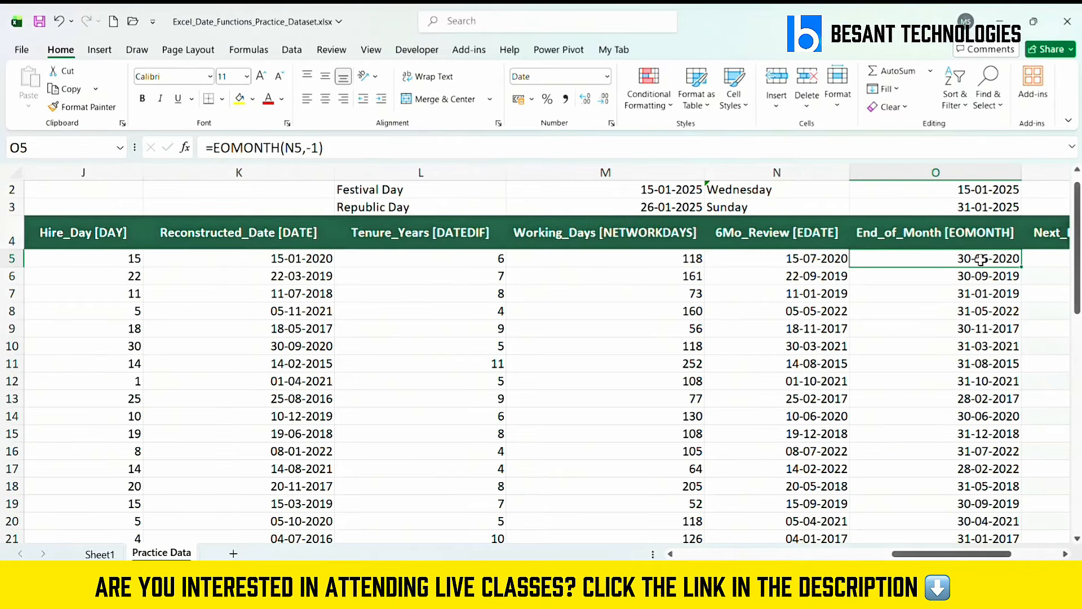
double_click(1023, 268)
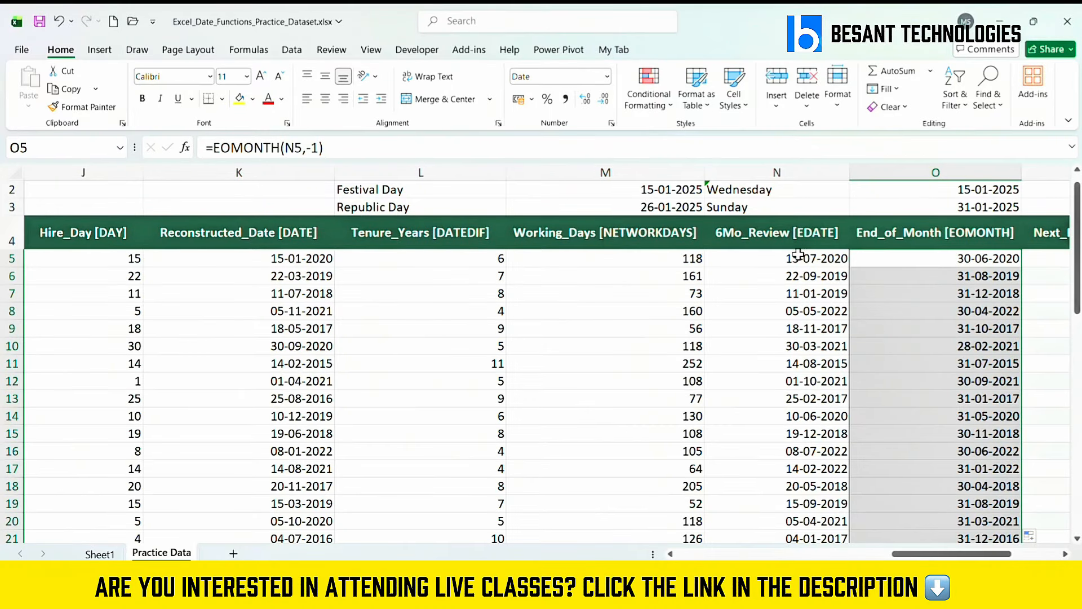
Step: Set the months argument of the EOMONTH formula in O5 to 1 and fill it down the End_of_Month column
click(319, 147)
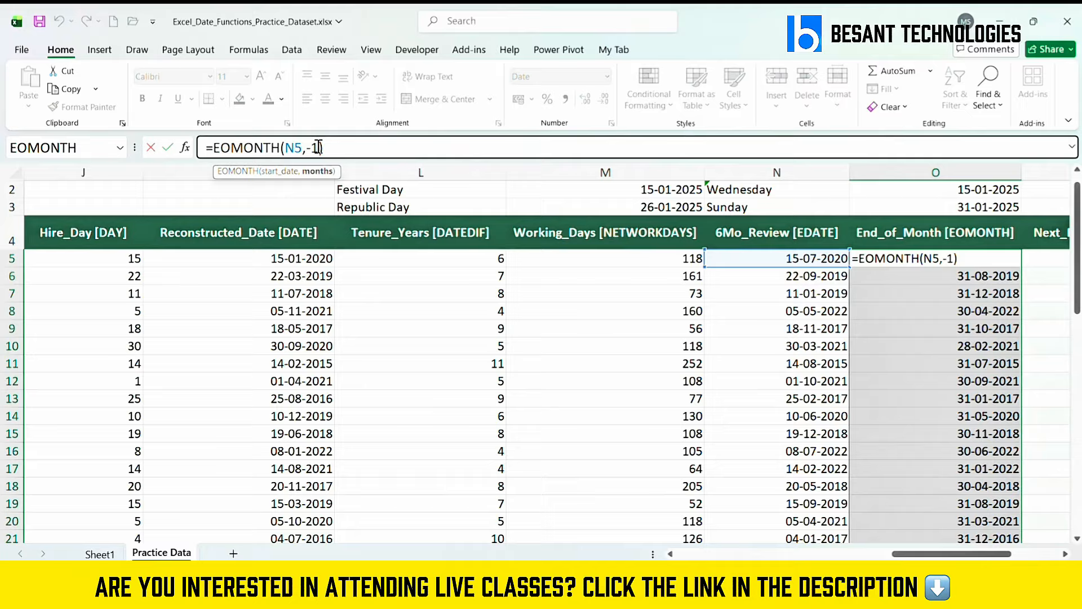
key(BackSpace)
key(BackSpace)
text(1)
key(Return)
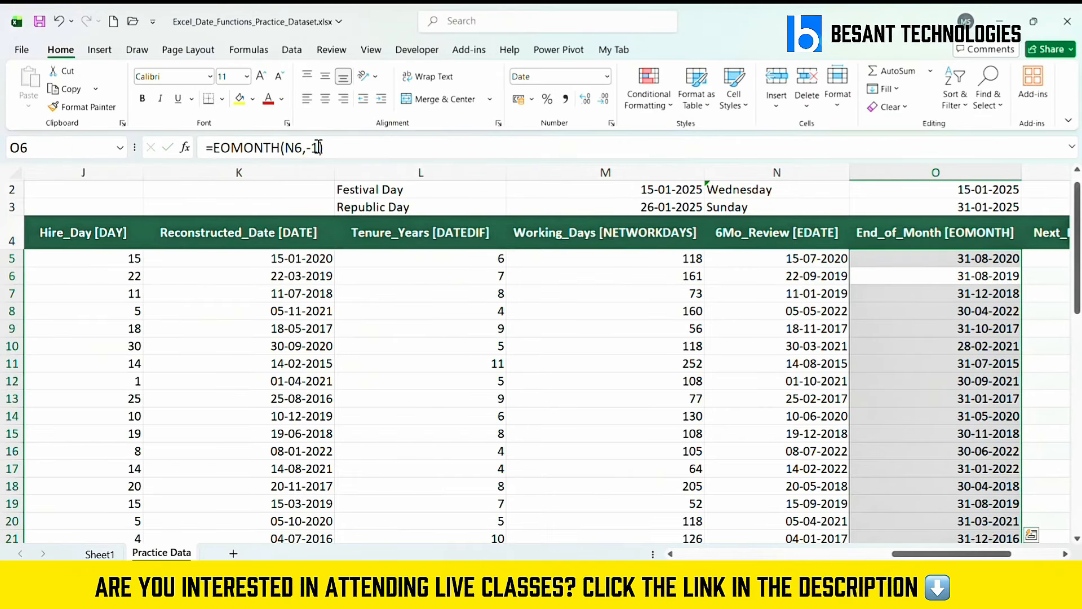
click(935, 260)
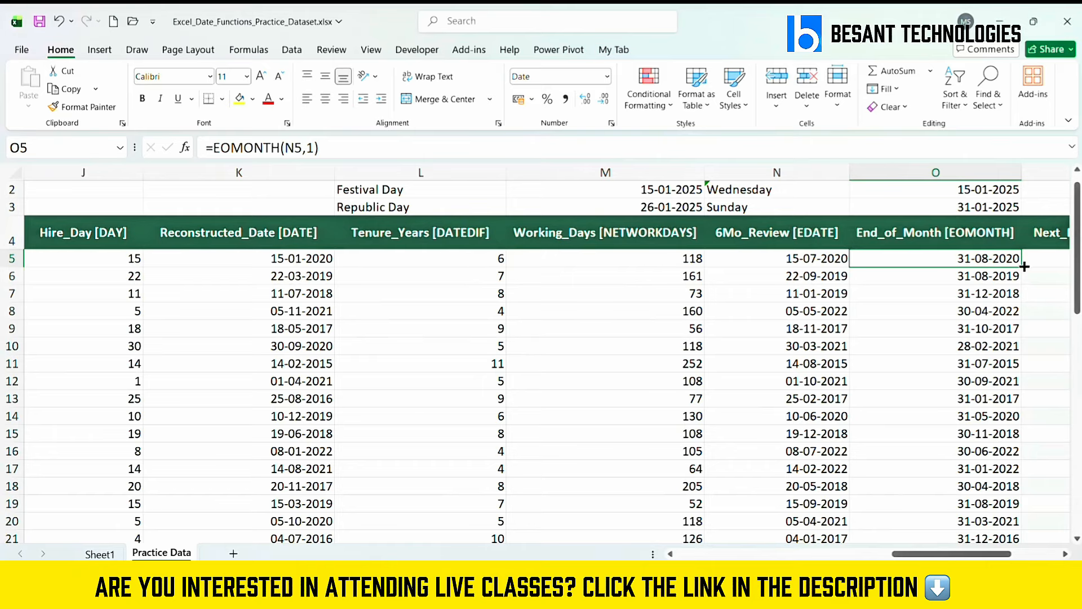
double_click(1021, 263)
click(979, 258)
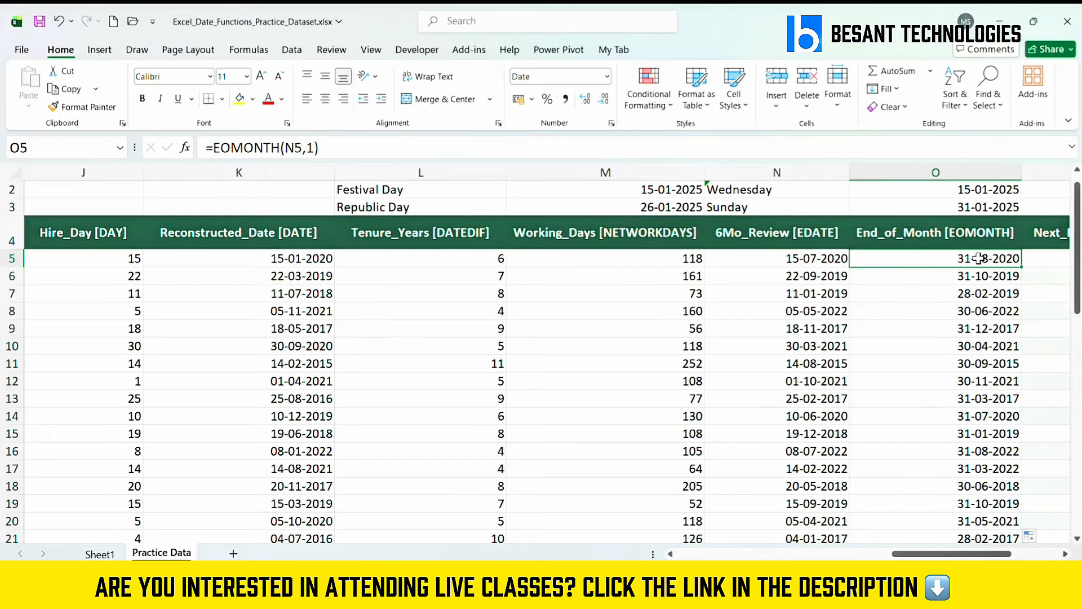
Step: Fill the EDATE, EOMONTH and NETWORKDAYS cells A5:A6 on Sheet1 with yellow and select the WORKDAY topic
key(Right)
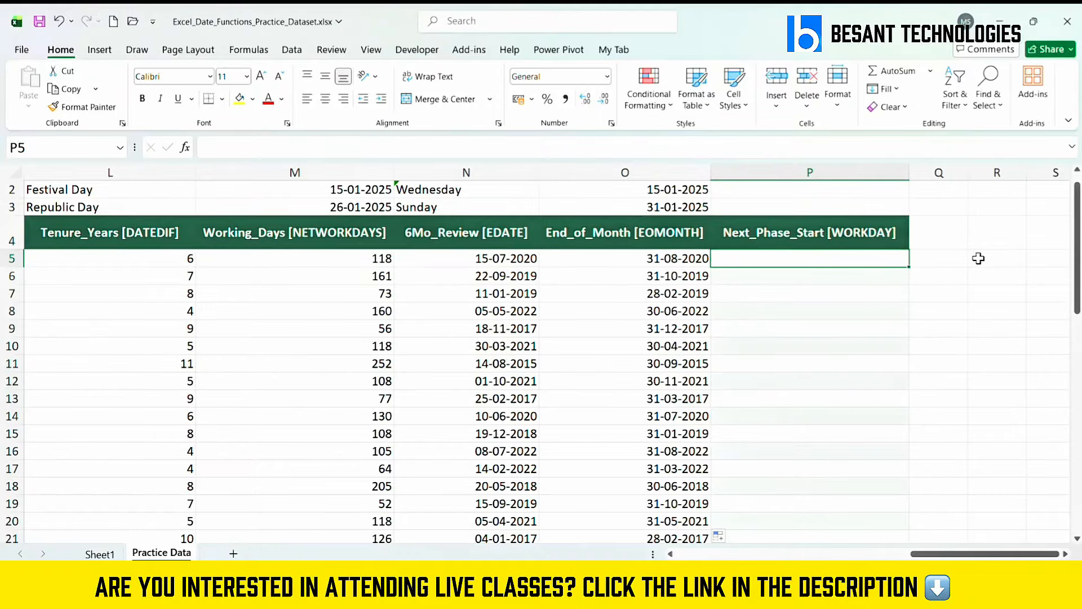
click(95, 553)
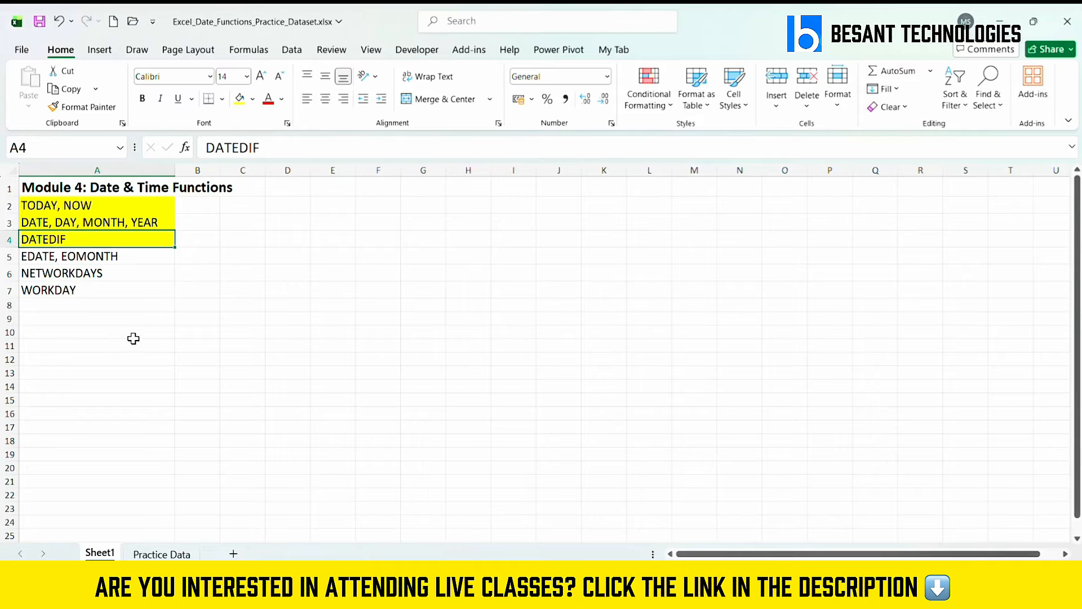
drag(110, 254, 150, 274)
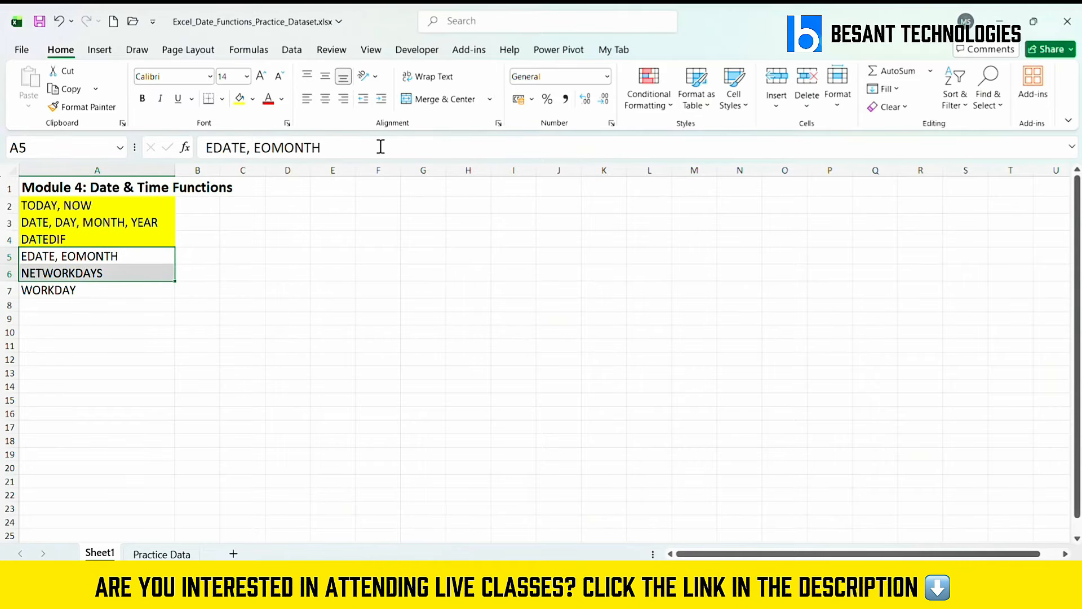
click(240, 101)
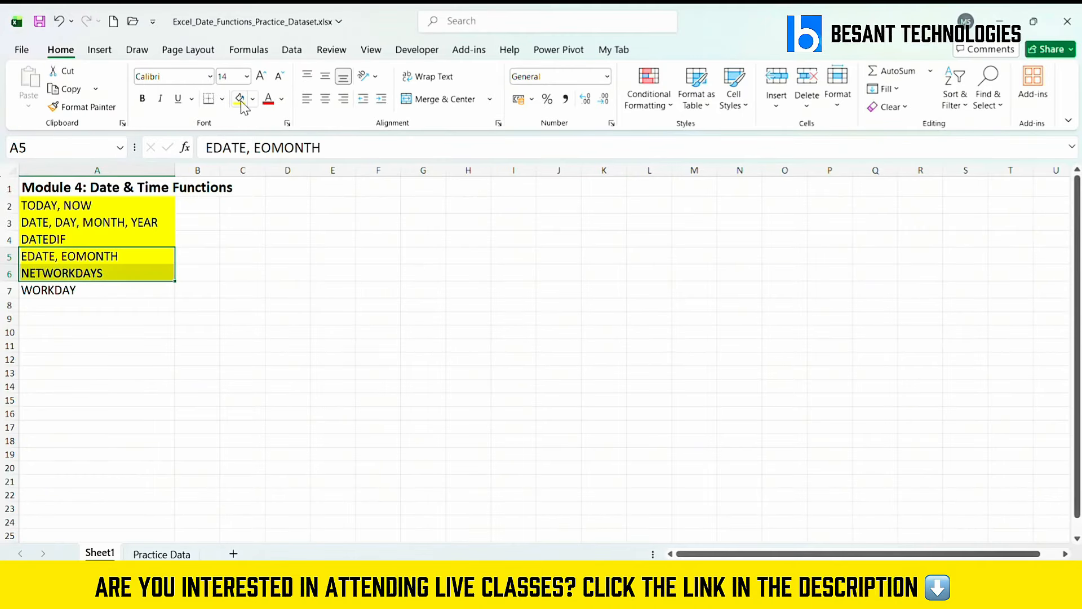
click(87, 290)
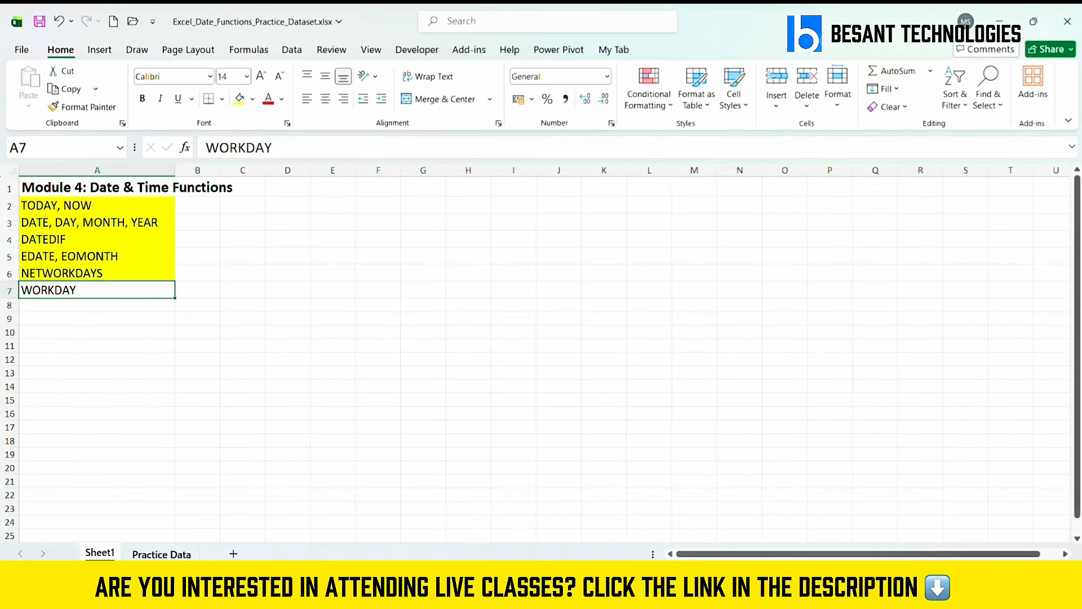
Step: Start a WORKDAY formula in P5 of the Practice Data sheet and open its function arguments
key(ctrl+Page_Down)
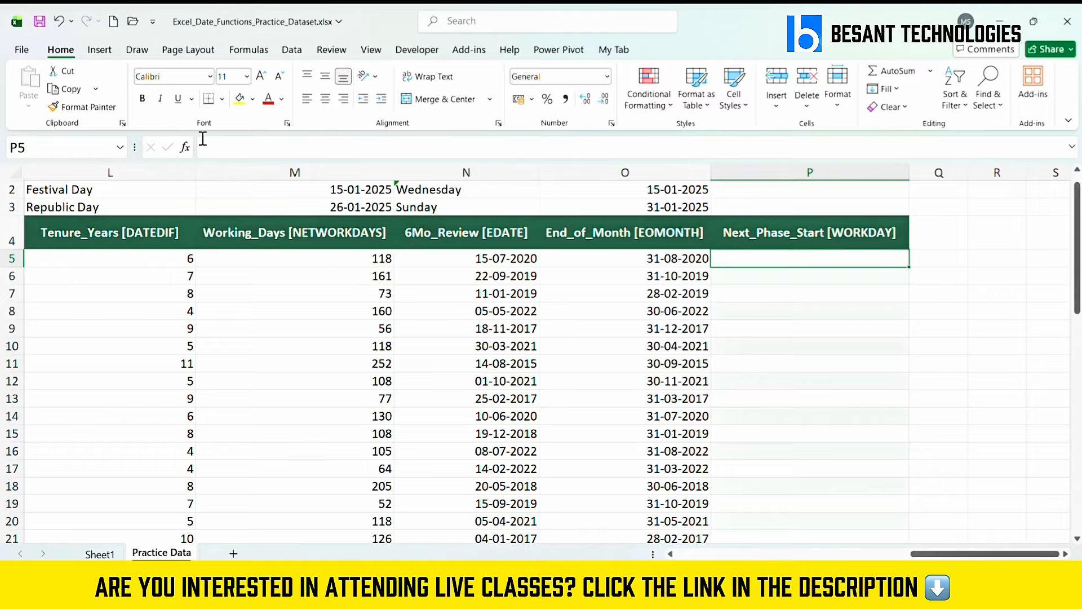
text(=wo)
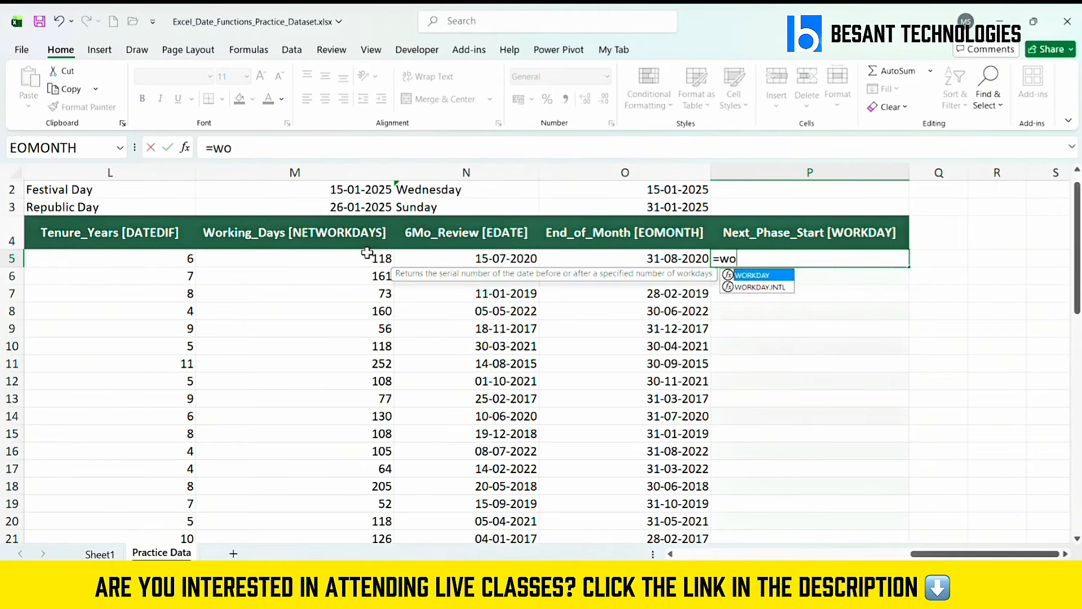
text(rkda)
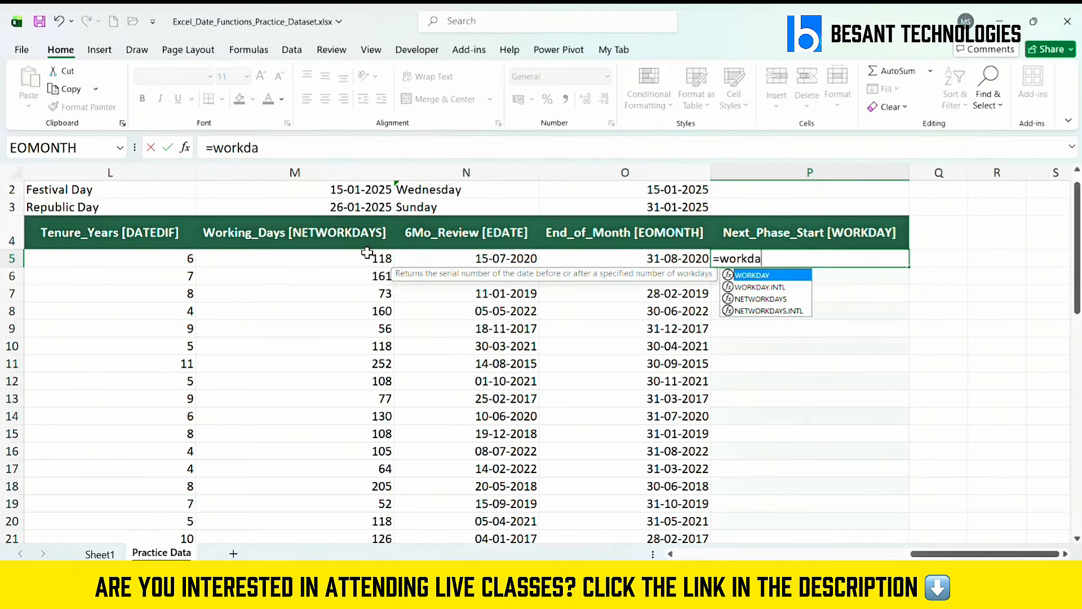
key(Tab)
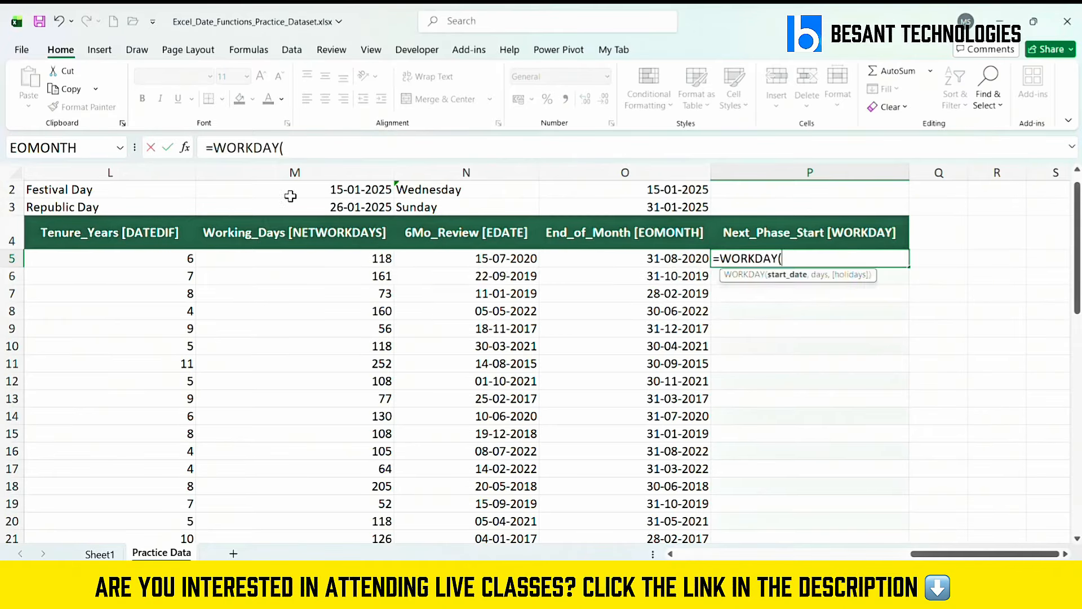
click(184, 149)
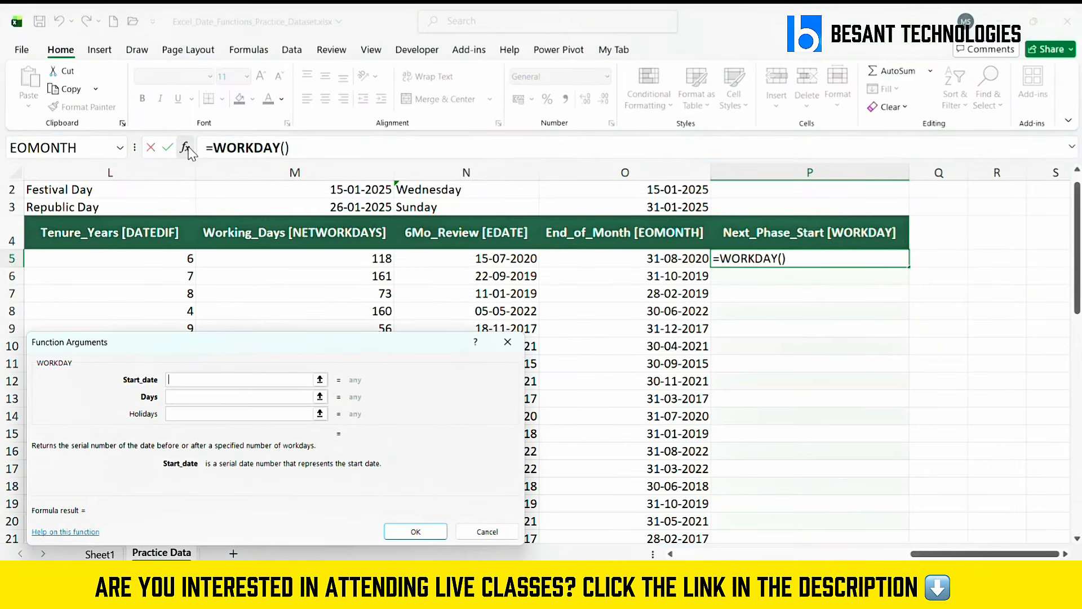